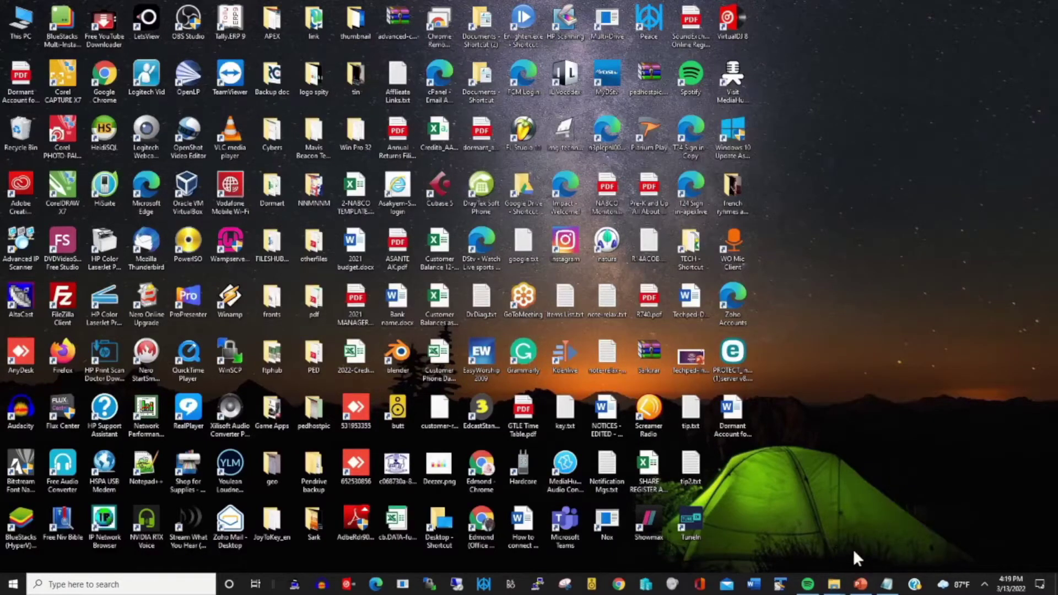
- Launch Chrome, search Google for 'chrome web store' and follow the Chrome Web Store result
click(482, 535)
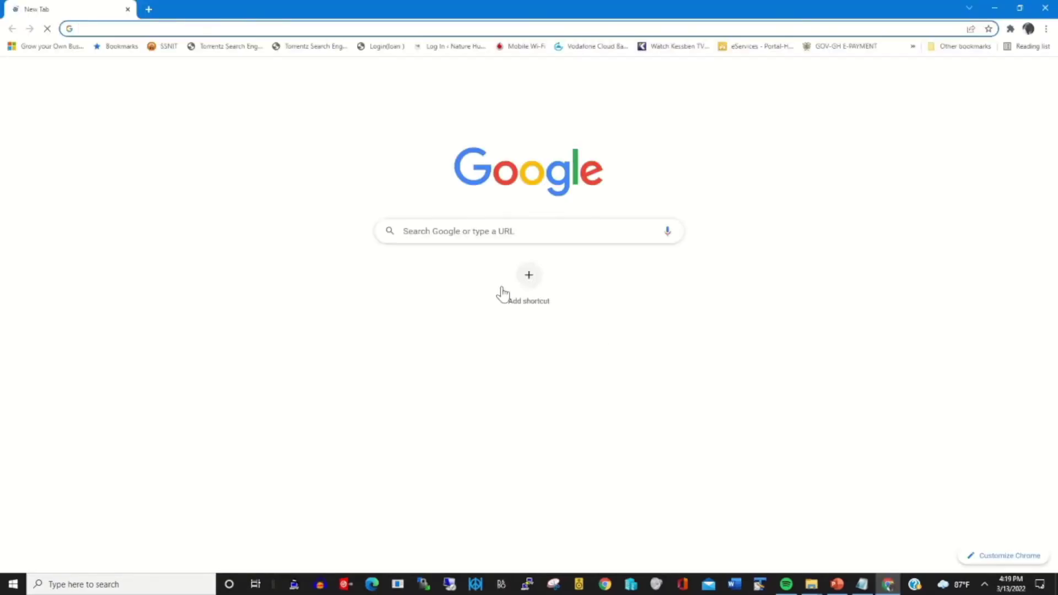
click(453, 232)
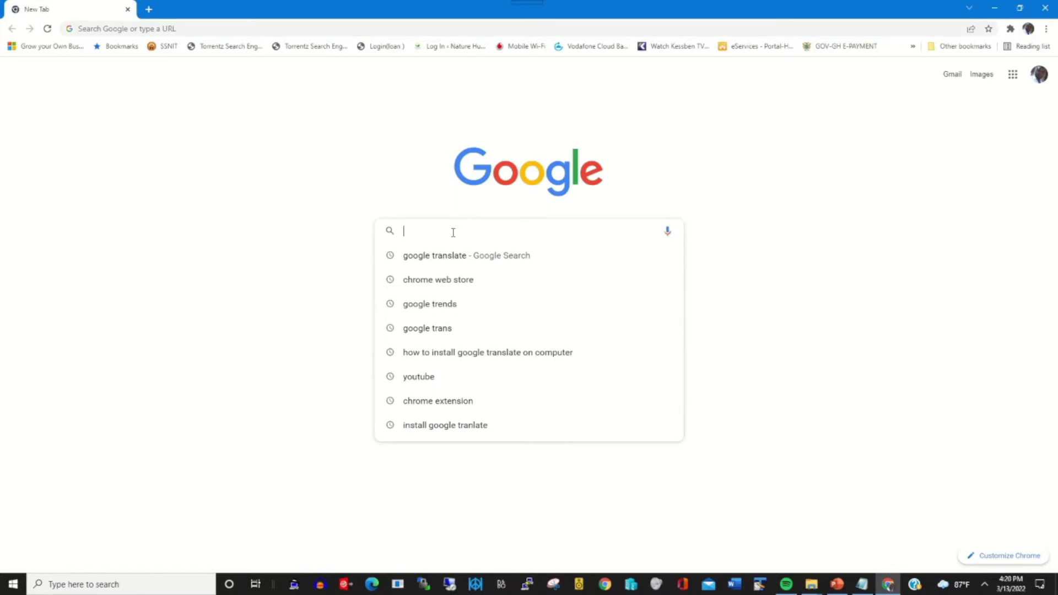
text(chrome web store)
key(Return)
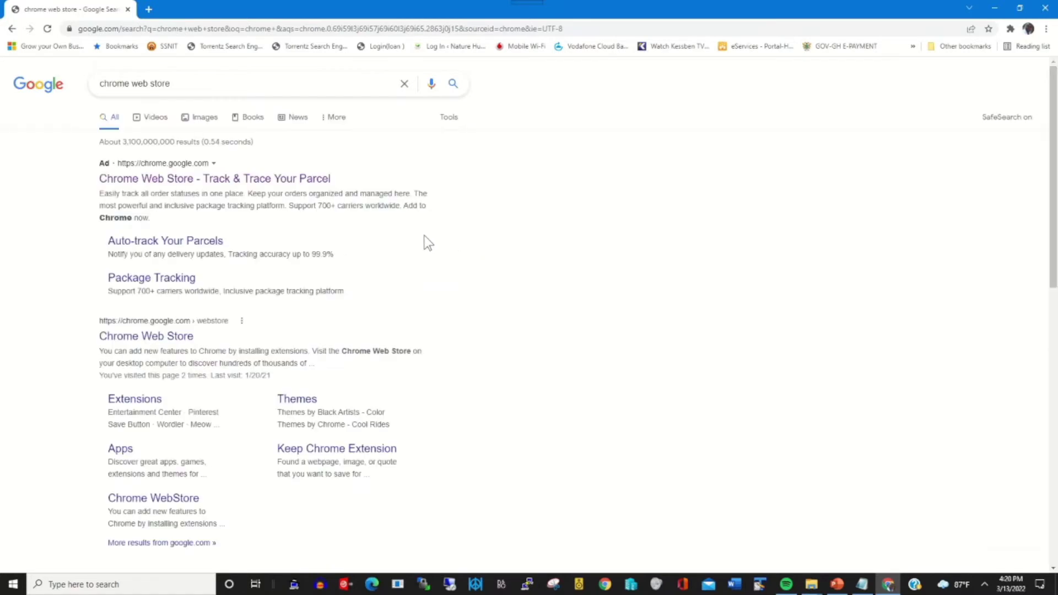
click(184, 187)
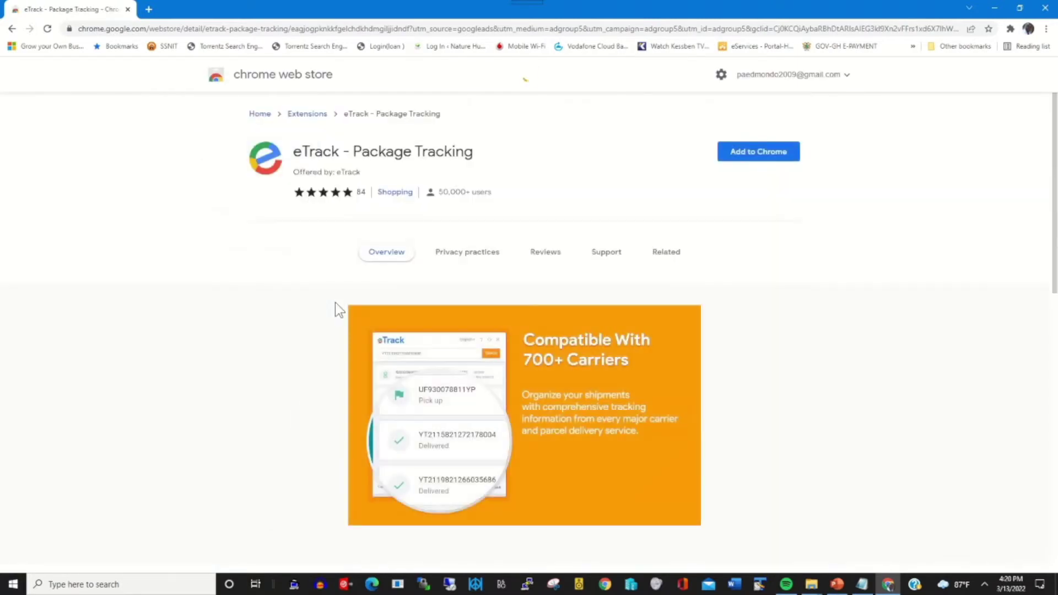
- From the store's Extensions home, search the store for 'google translate'
click(259, 116)
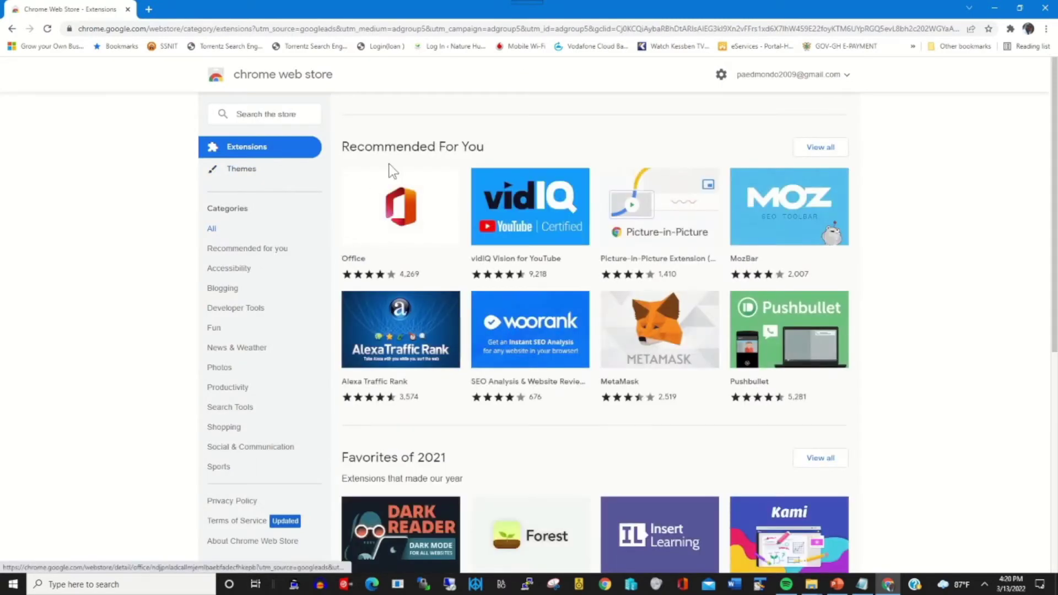
click(267, 113)
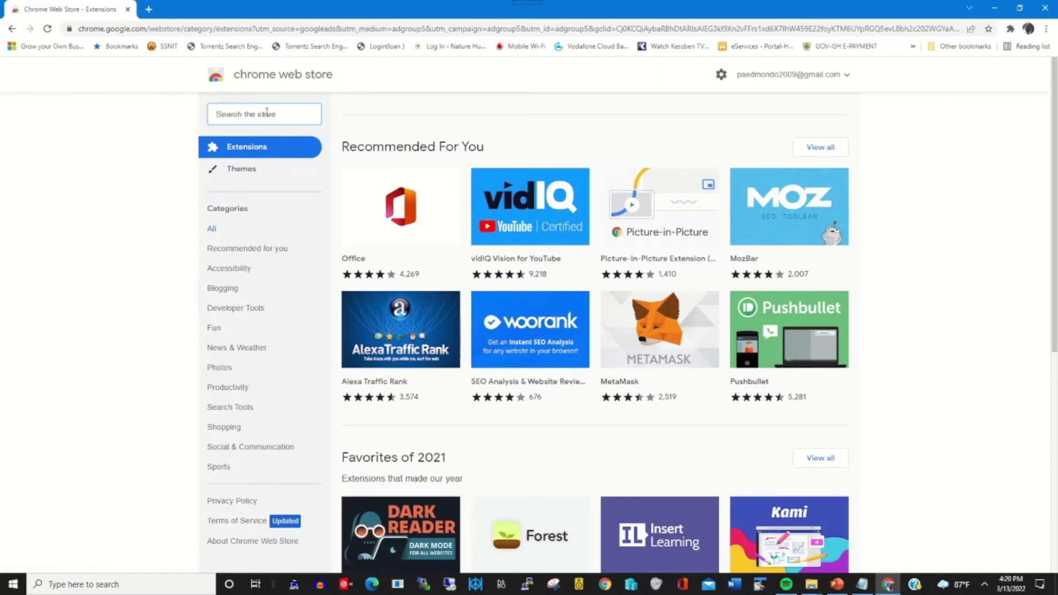
text(google transla)
text(te)
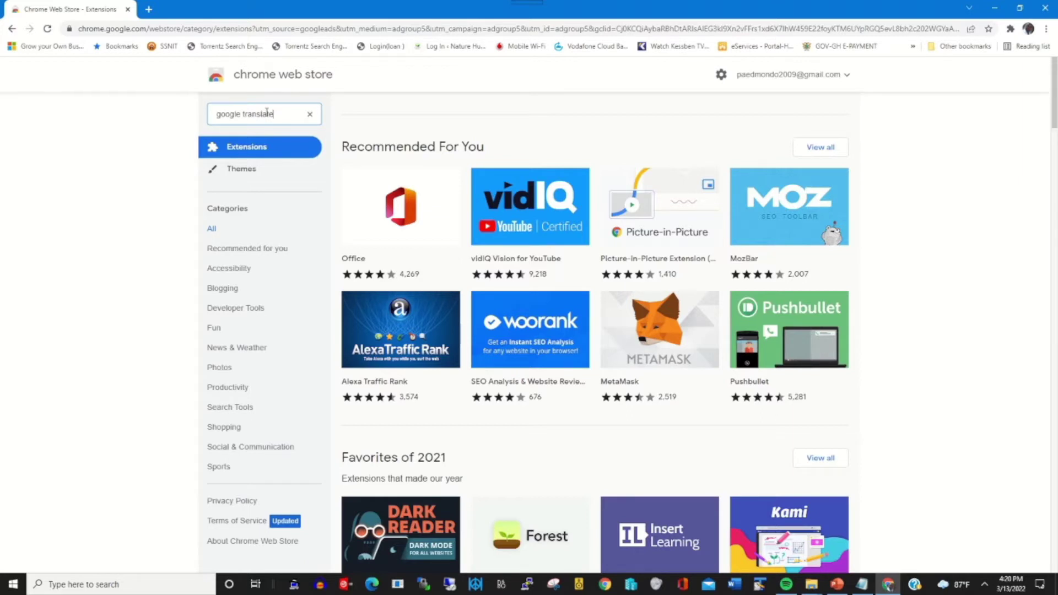
key(Return)
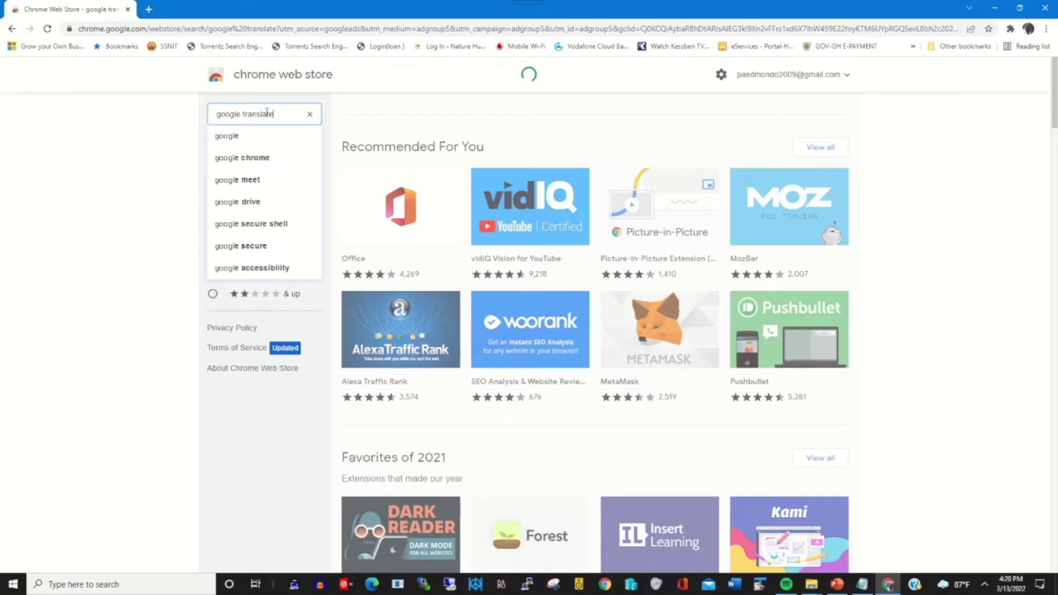
key(Return)
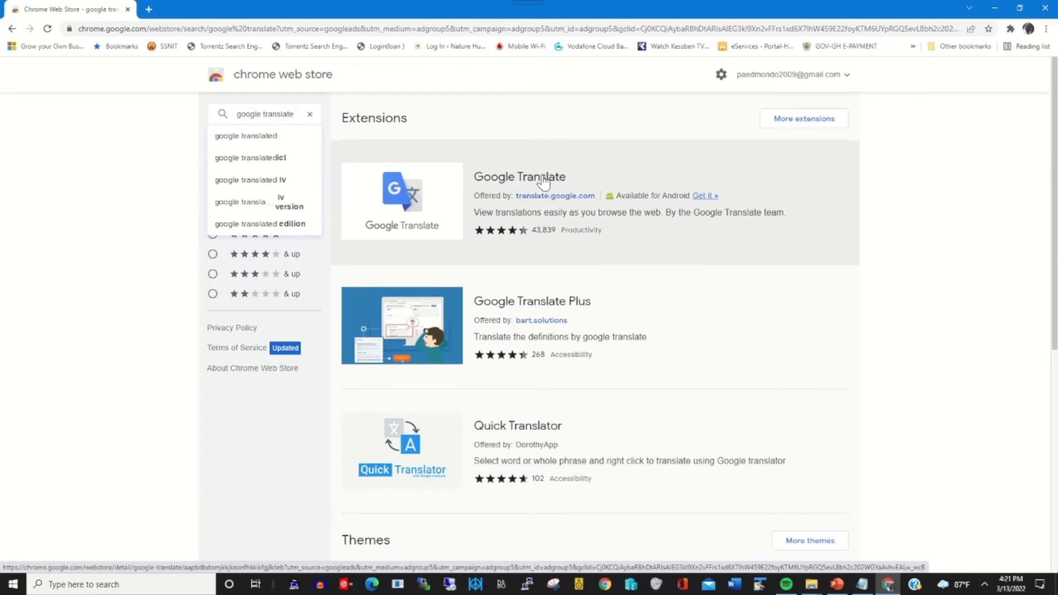
- Add the Google Translate extension to Chrome from its store page, dismissing the feedback survey
click(543, 182)
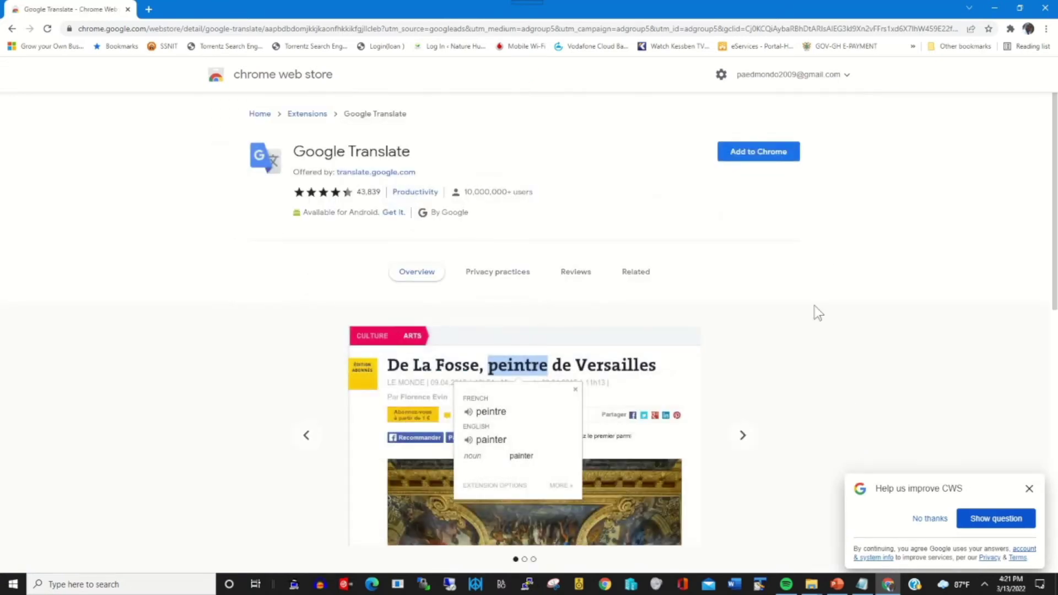
click(1029, 489)
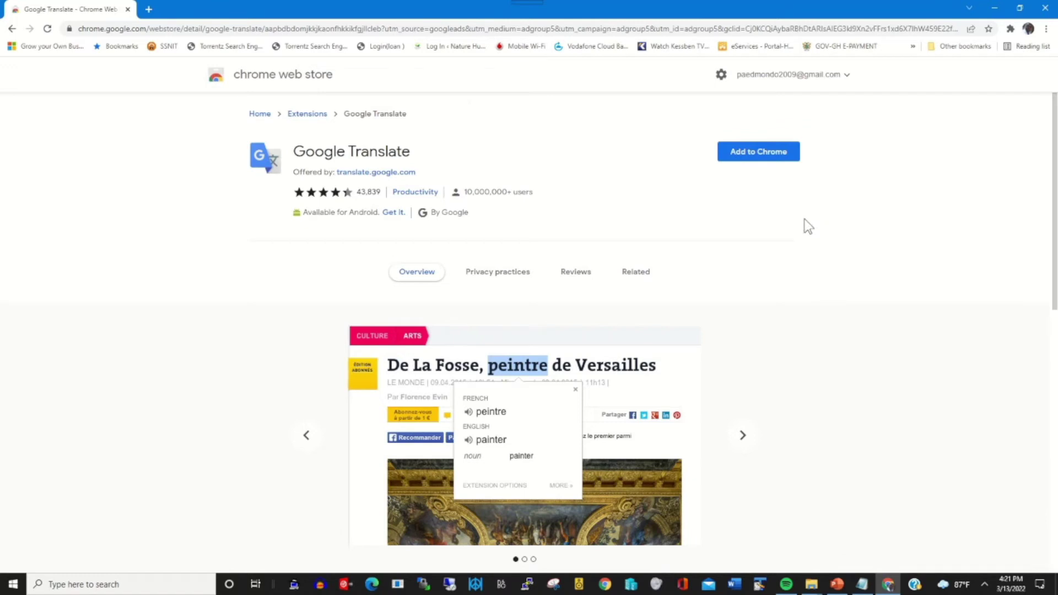
click(744, 155)
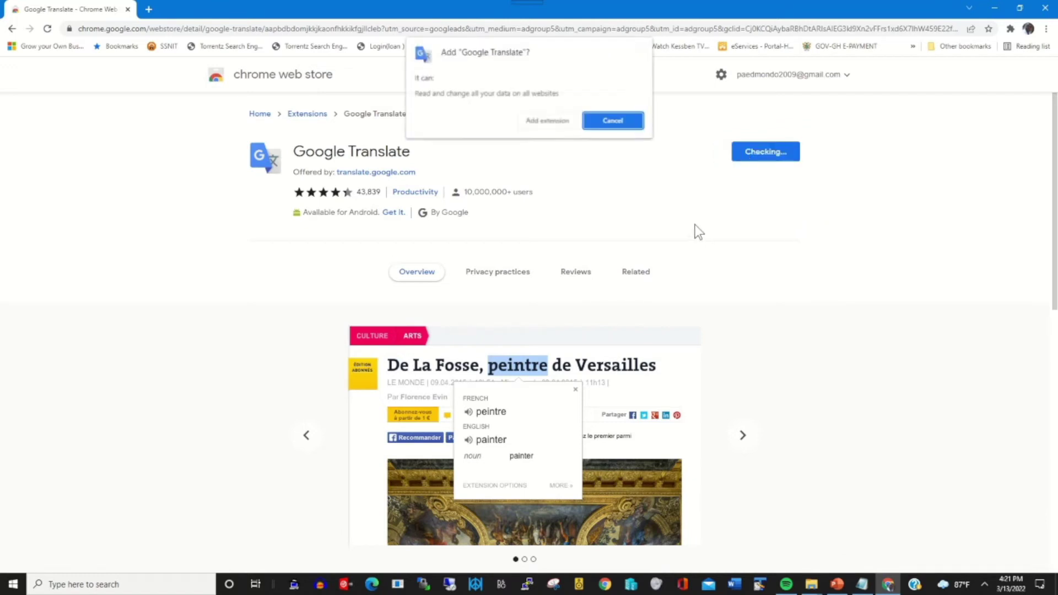
click(546, 122)
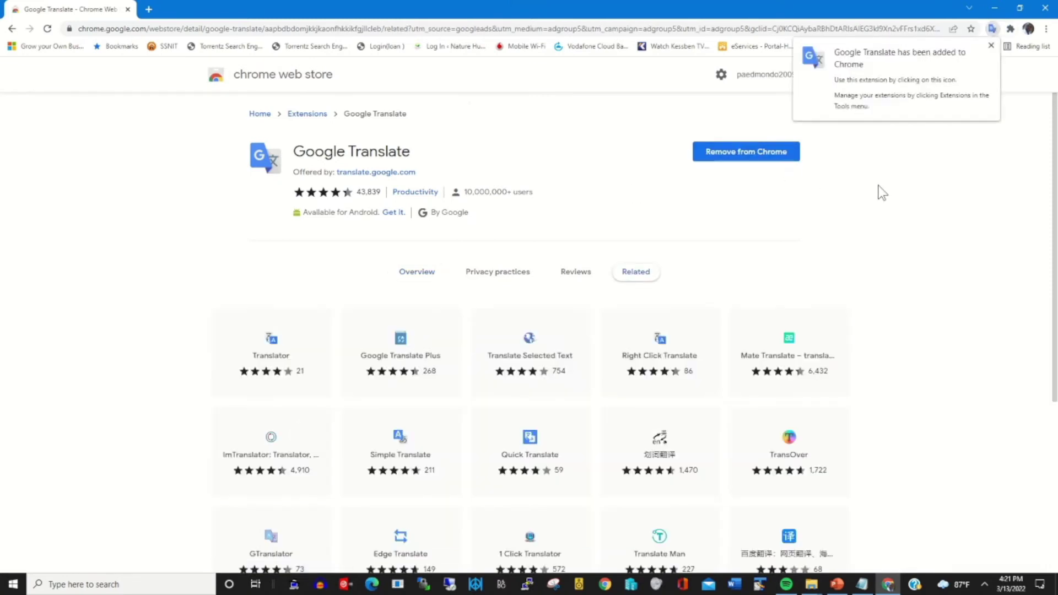
- Bring up Google Translate's quick translate box from the Extensions menu and enter 'how is live'
click(910, 240)
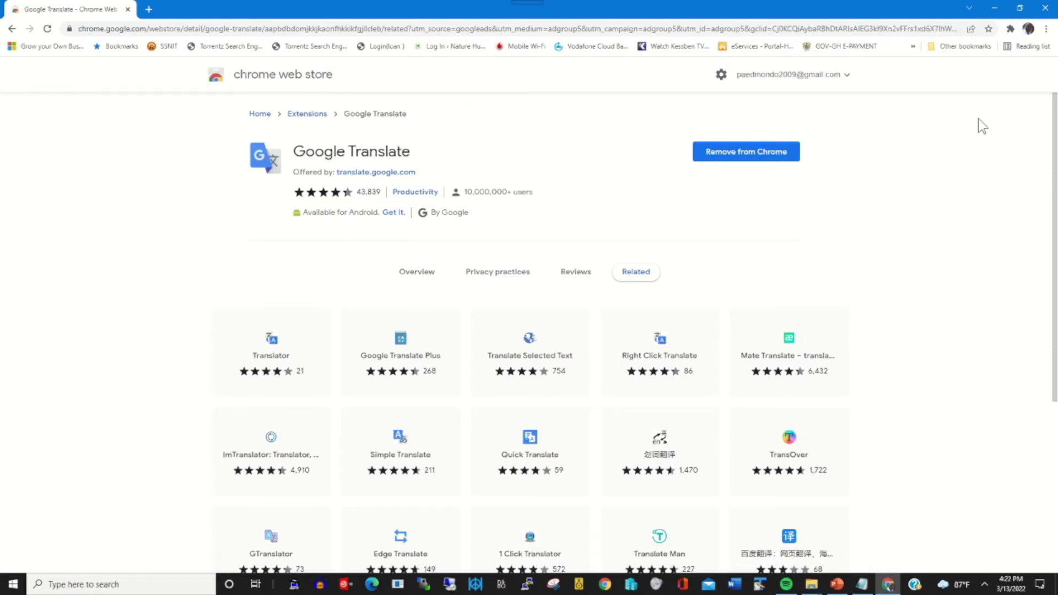
click(1010, 29)
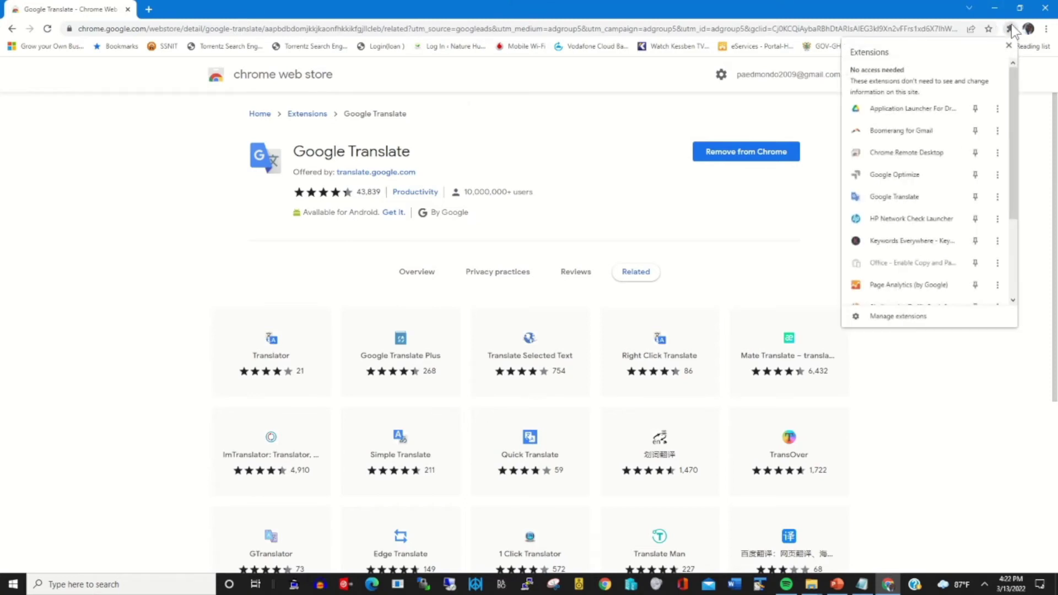
click(902, 198)
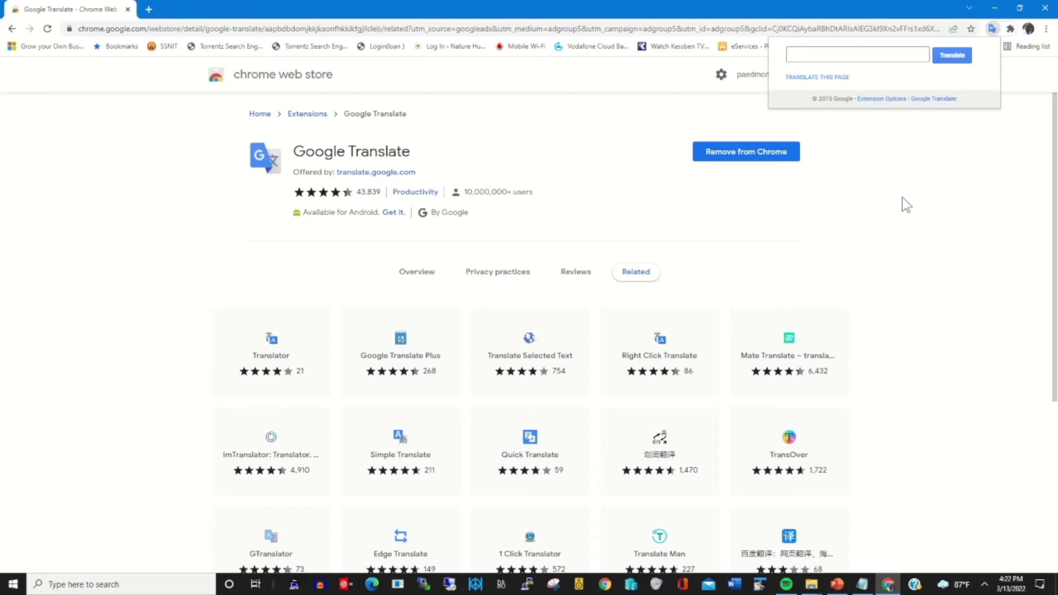
click(845, 57)
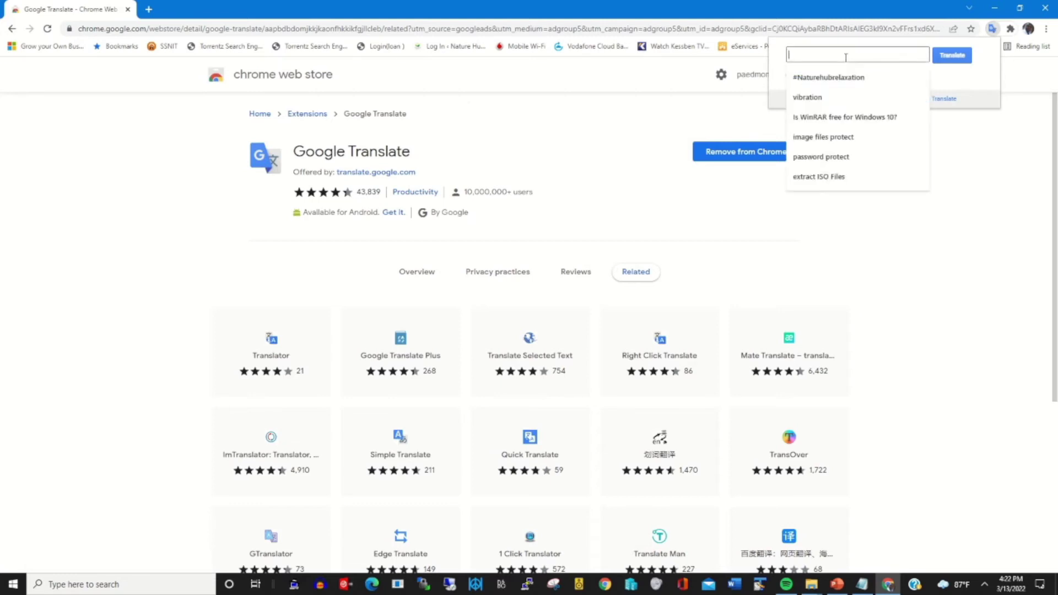
text(howis i)
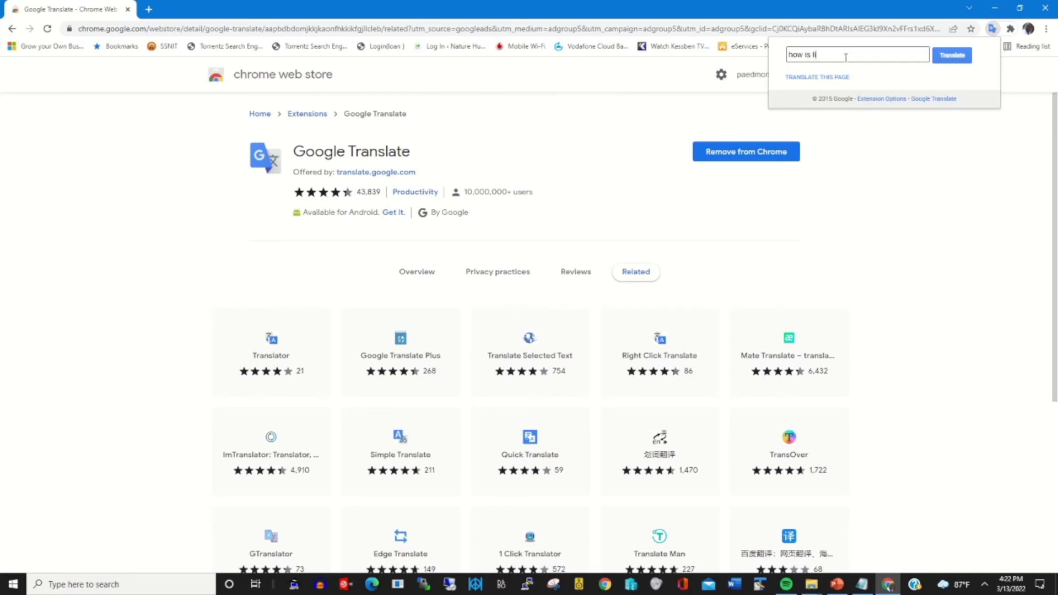
text(ive)
- Translate the phrase into French, correcting 'live' to 'life' to get 'Comment est la vie'
click(956, 58)
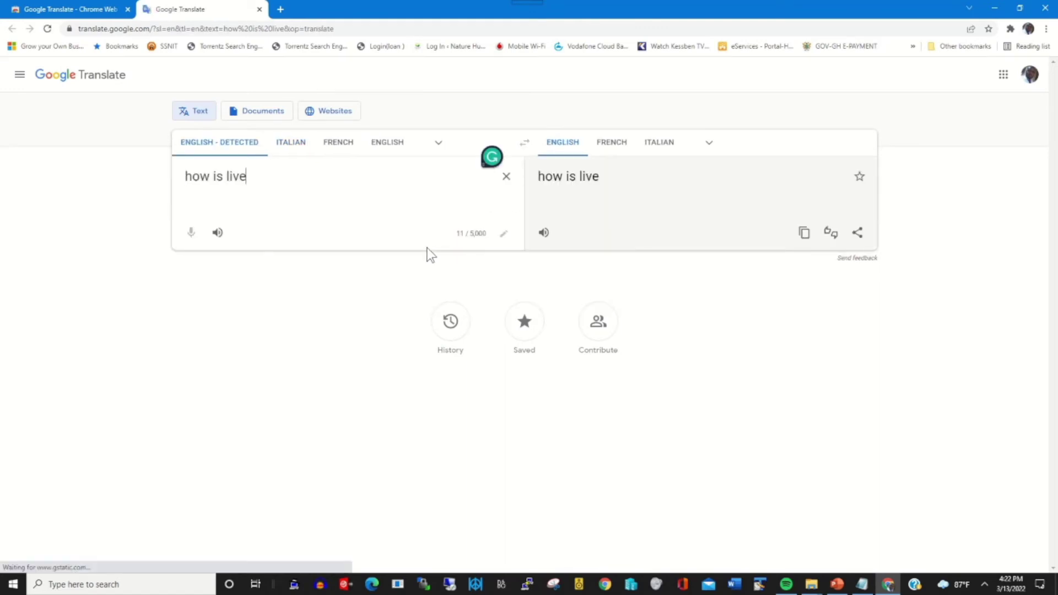
click(626, 149)
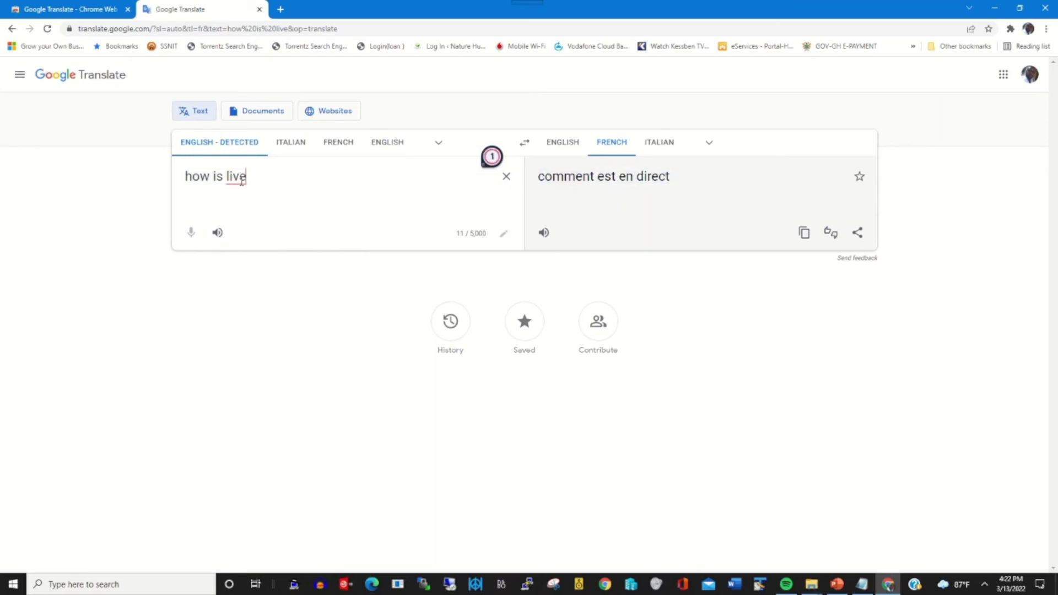
click(268, 208)
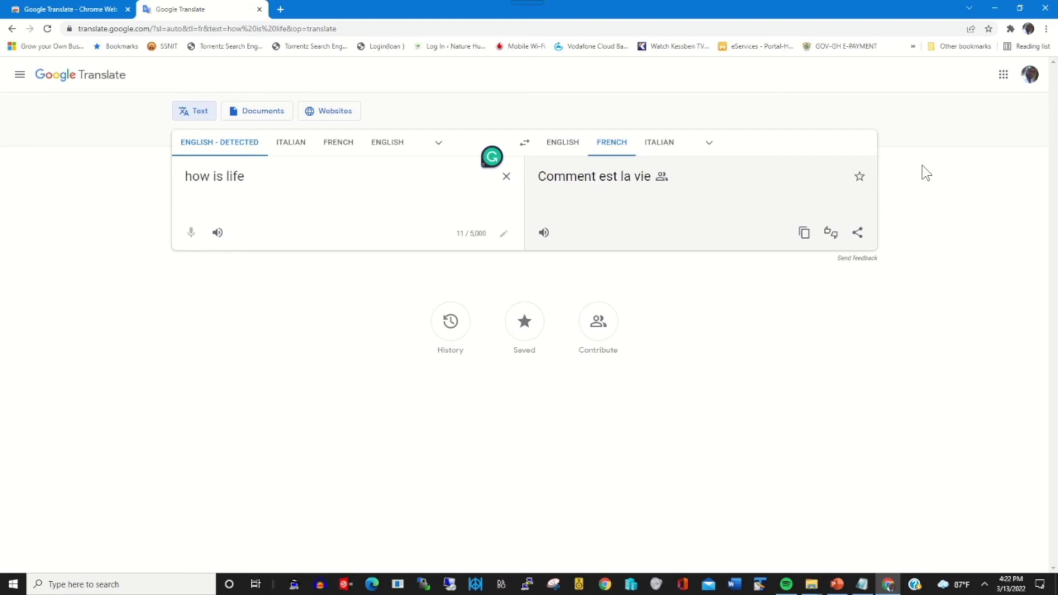
click(1046, 29)
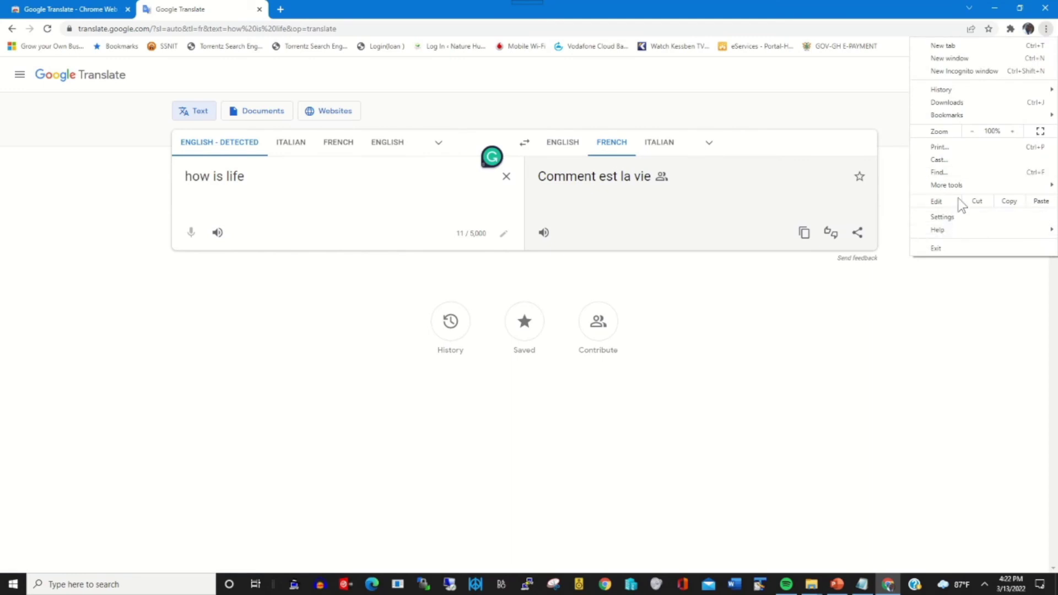
mouse_move(947, 185)
click(813, 242)
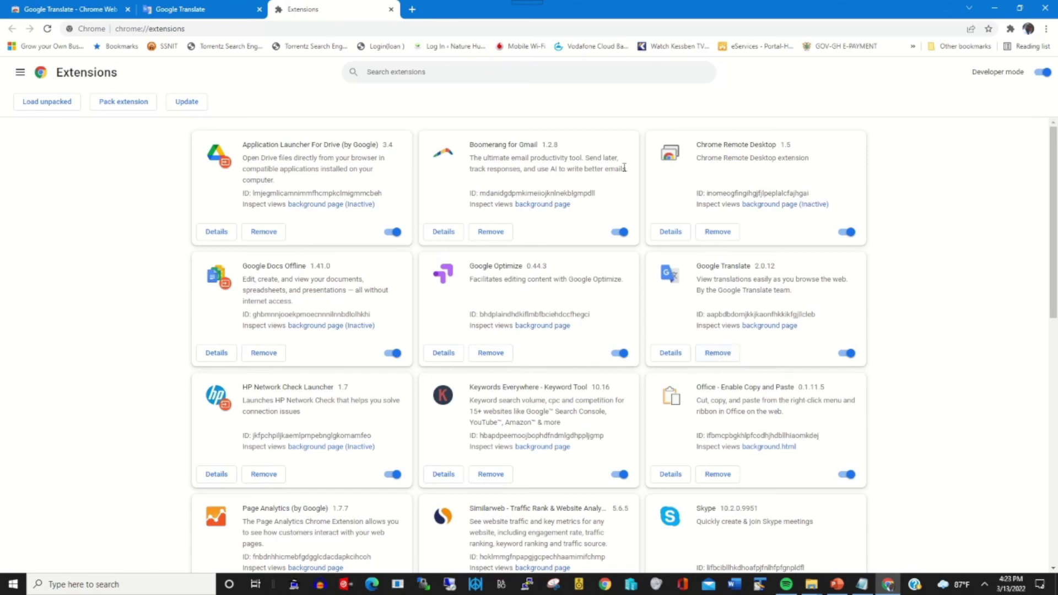
click(392, 9)
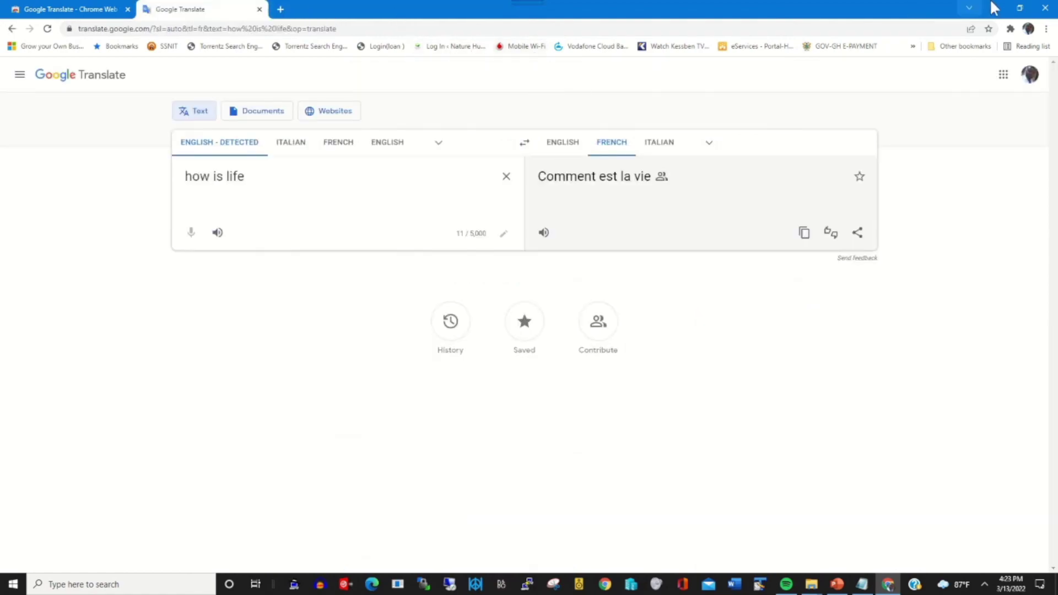
- Close the Chrome window, returning to the Windows desktop
click(1047, 8)
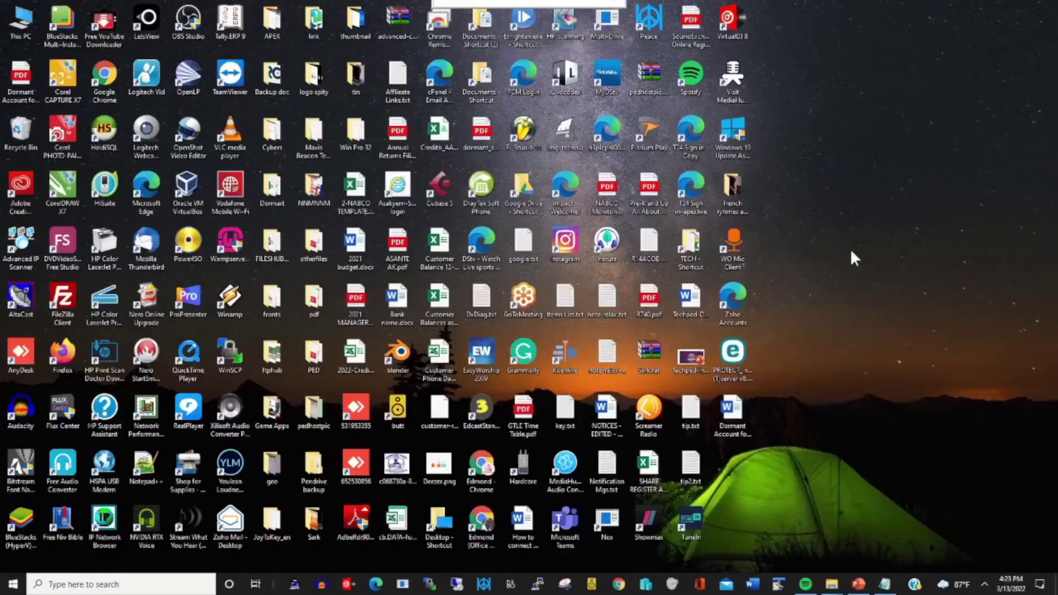